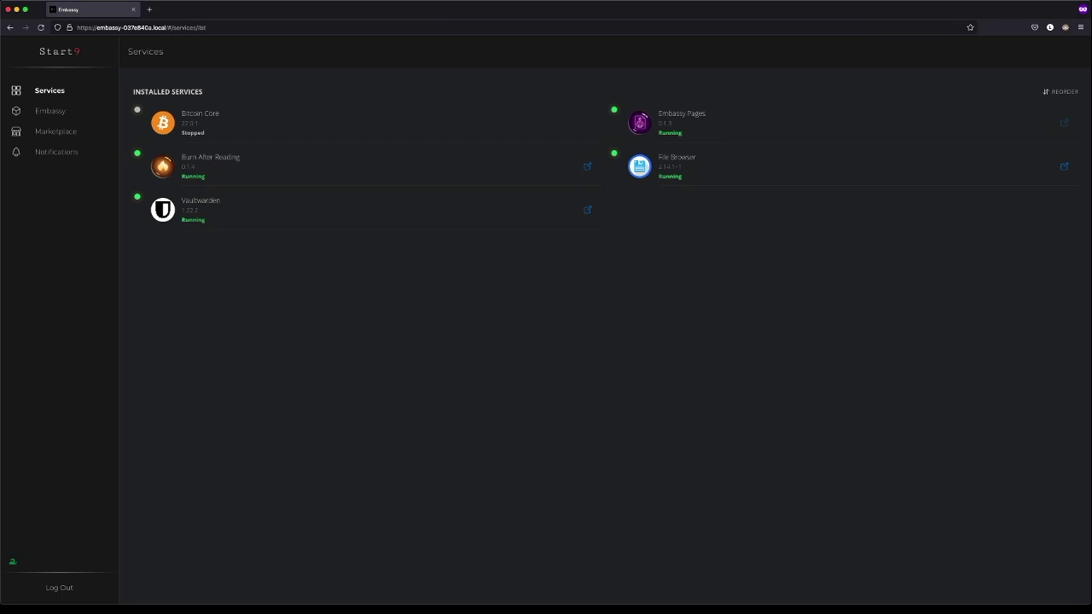
- Make a new folder named EmbassyBackups at the top level of the Embassy Backup Drive
click(25, 595)
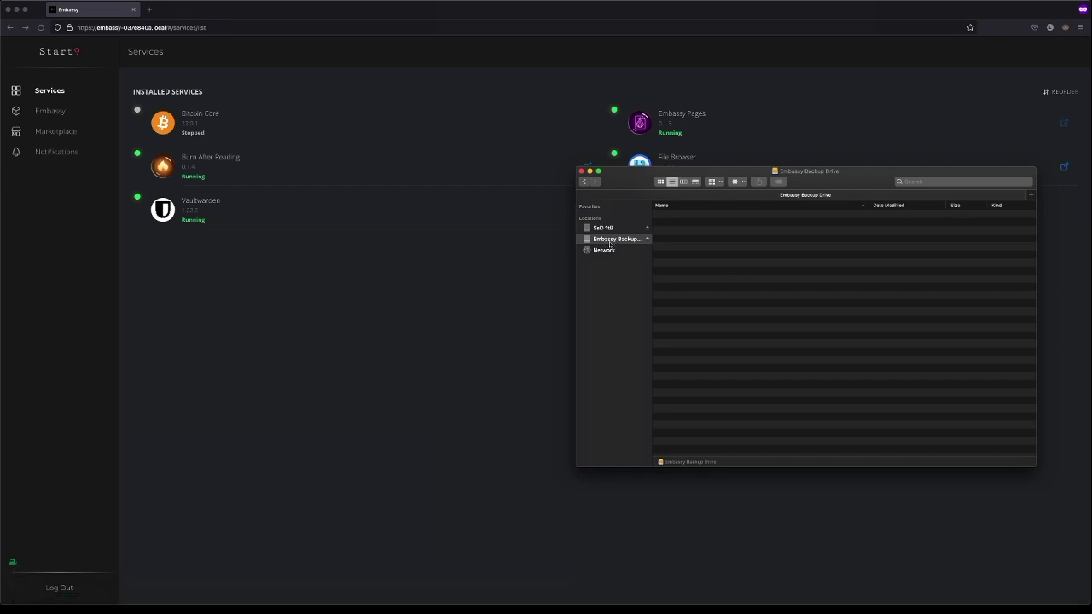
right_click(685, 229)
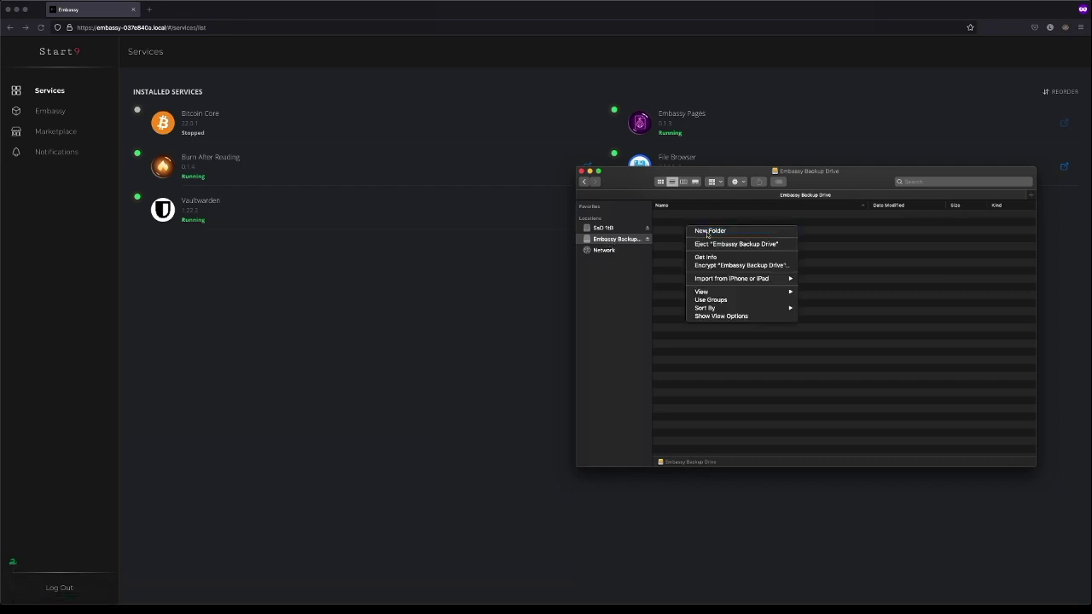
click(779, 231)
text(Embassy)
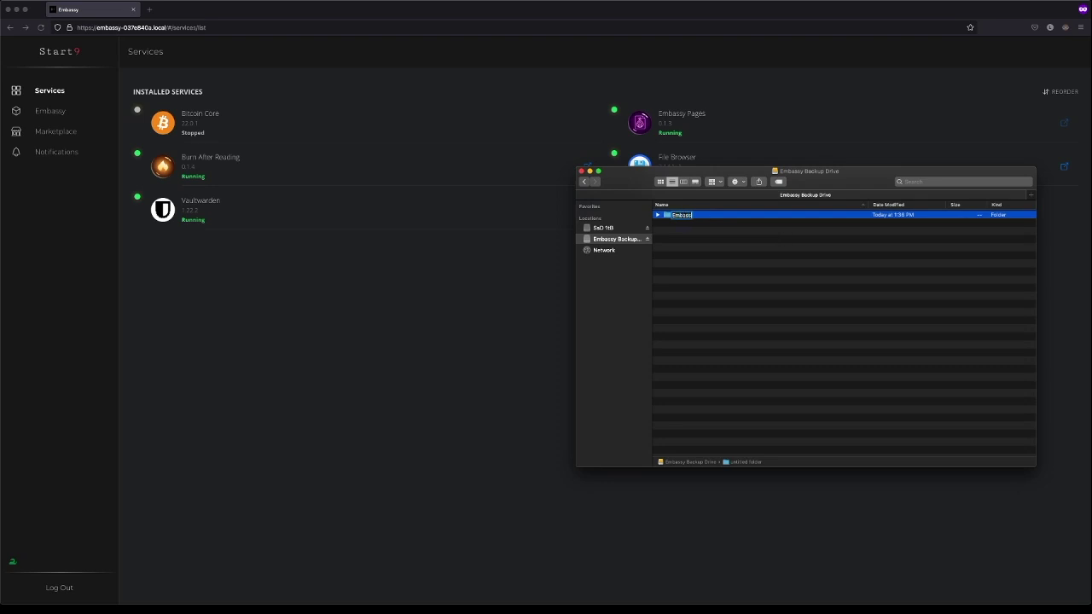
text(Backups)
key(Return)
click(12, 2)
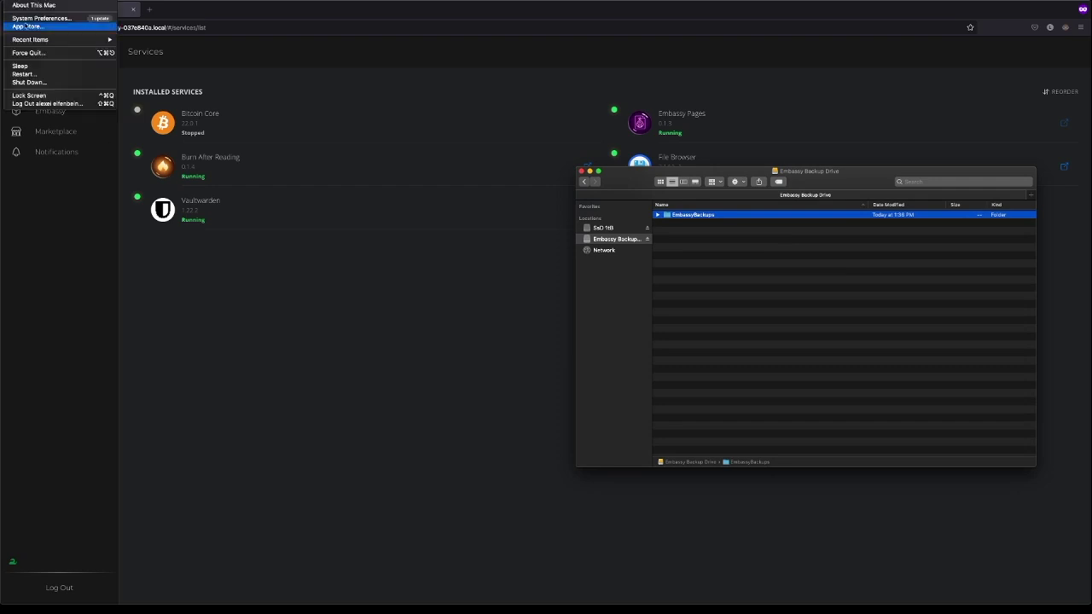
- Turn on File Sharing in the Mac's Sharing preferences
click(52, 18)
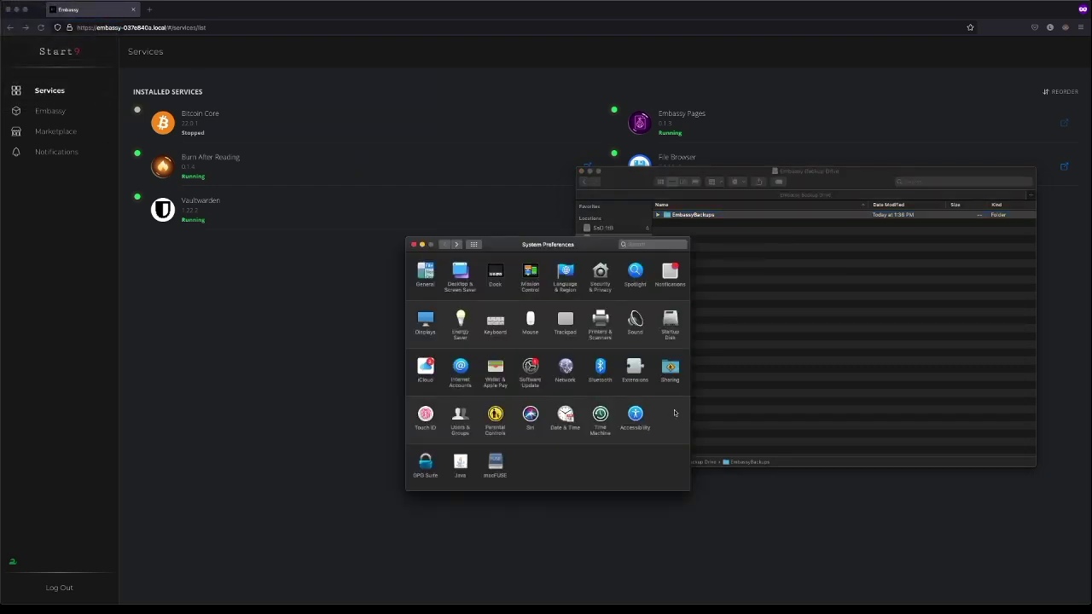
click(675, 382)
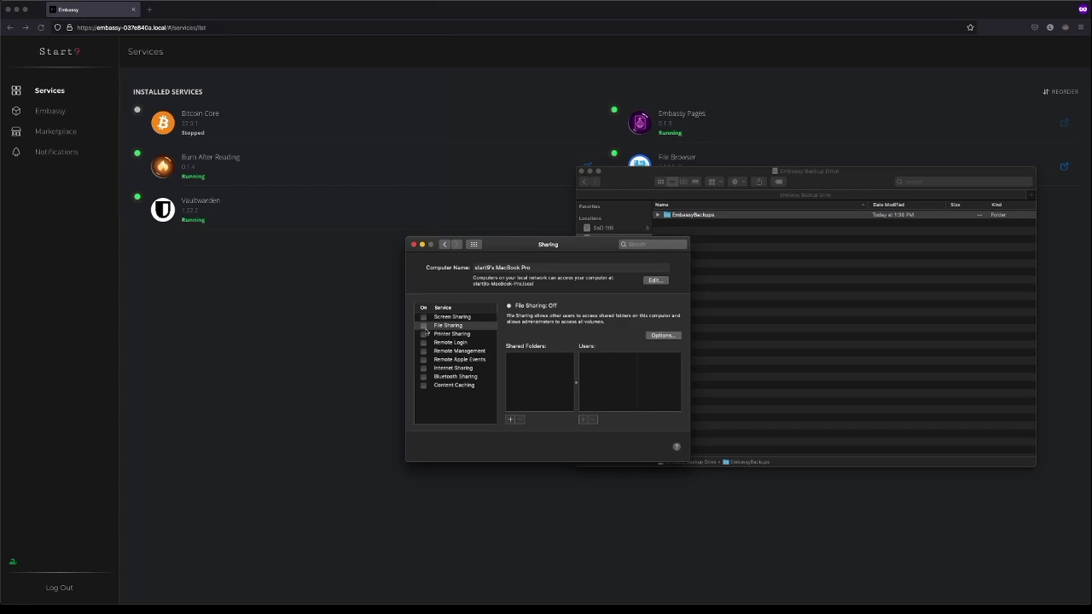
click(424, 326)
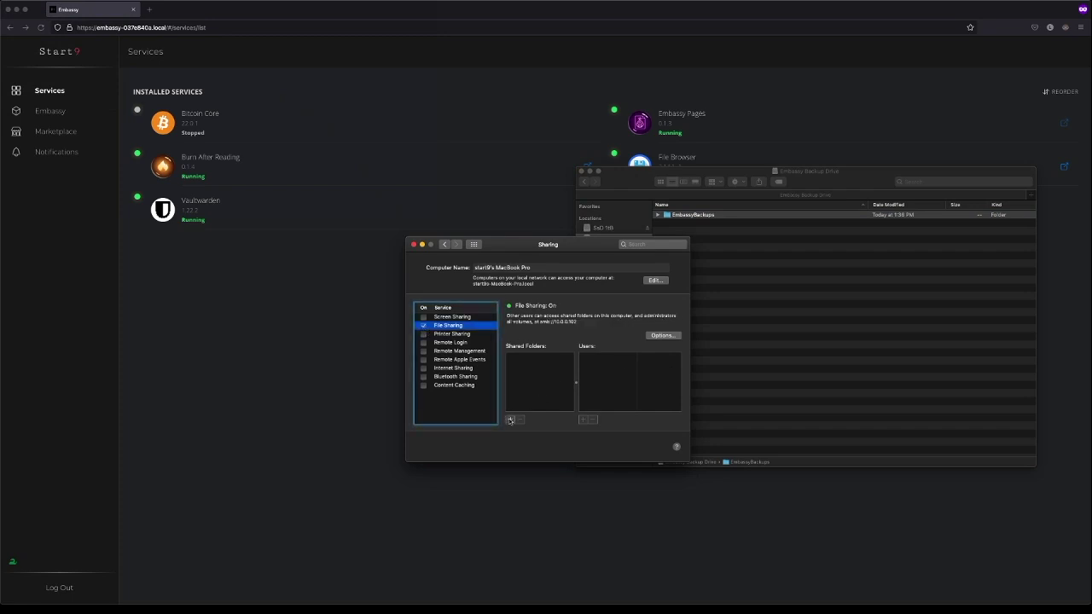
- Add EmbassyBackups as a shared folder and select the start9s-MacBook-Pro.local address
click(510, 419)
click(406, 288)
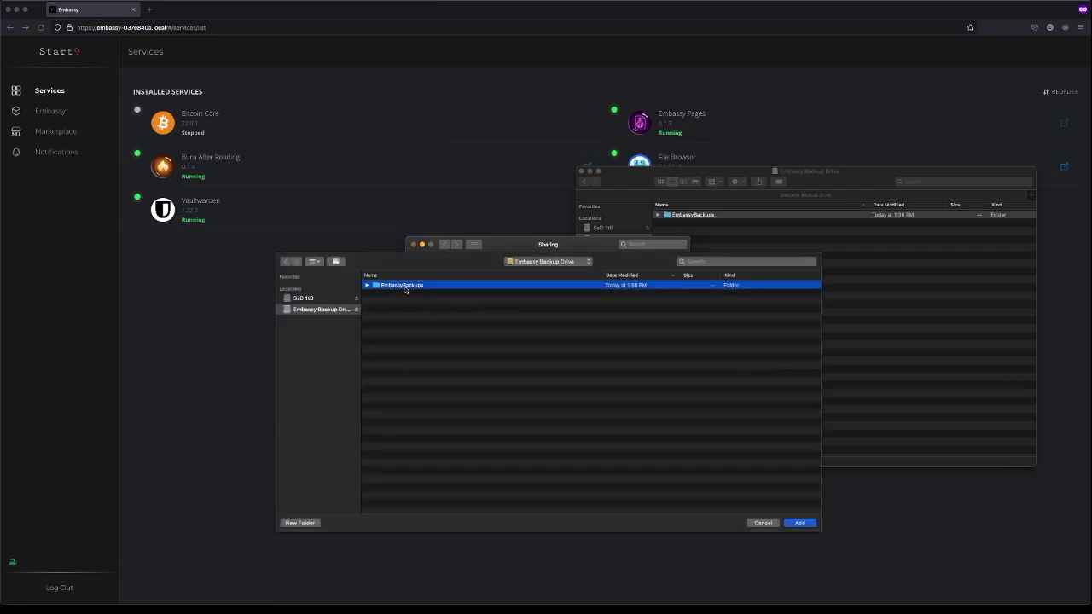
click(801, 526)
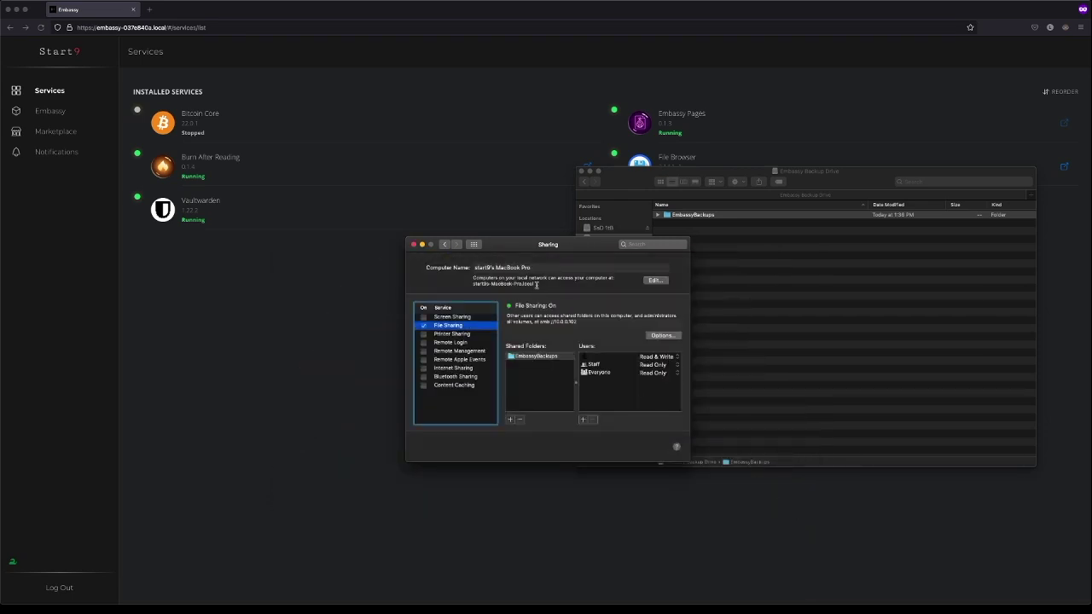
drag(537, 285, 472, 284)
key(super+c)
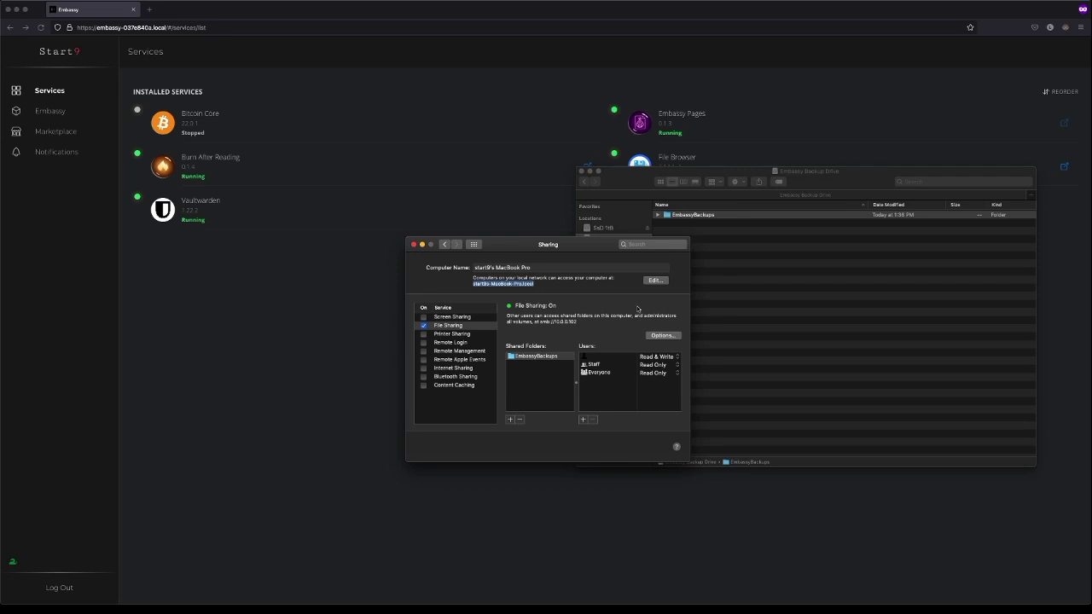
click(236, 303)
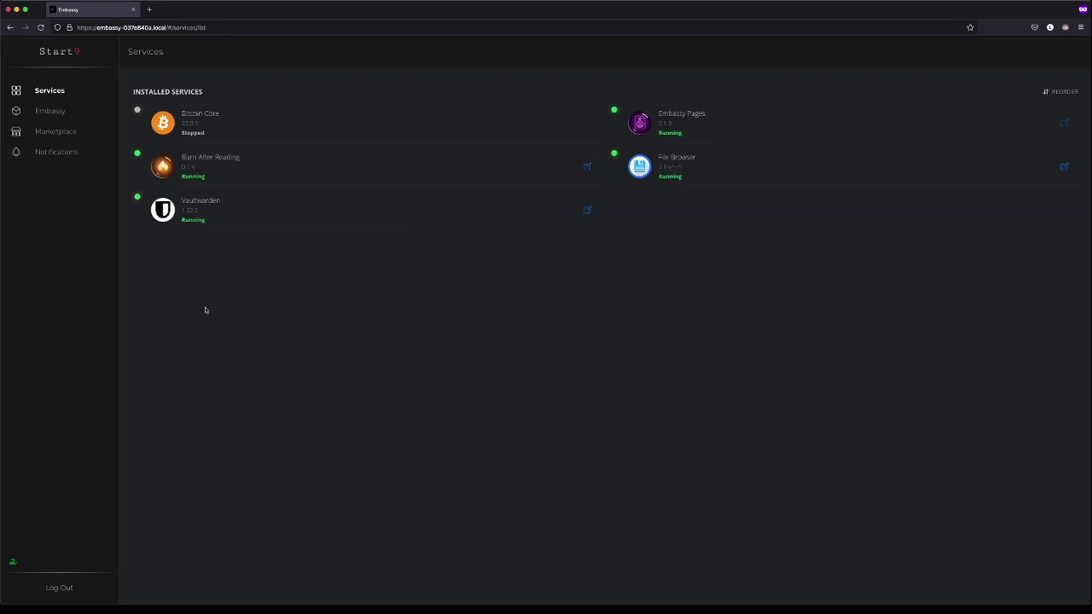
- Fill a new LAN shared folder with hostname start9s-MacBook-Pro.local and path EmbassyBackups
click(60, 115)
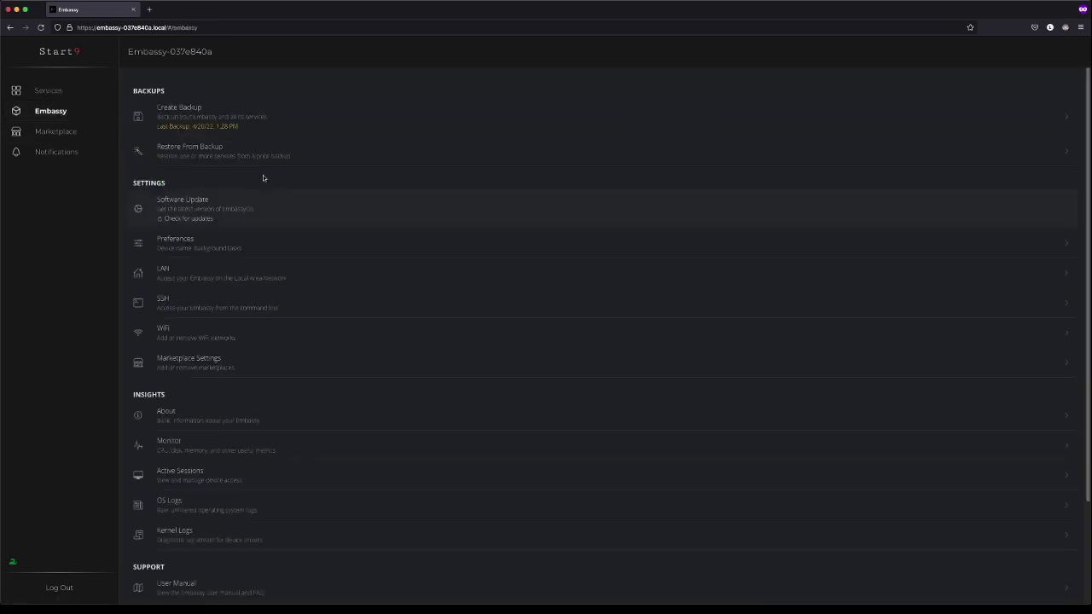
click(229, 114)
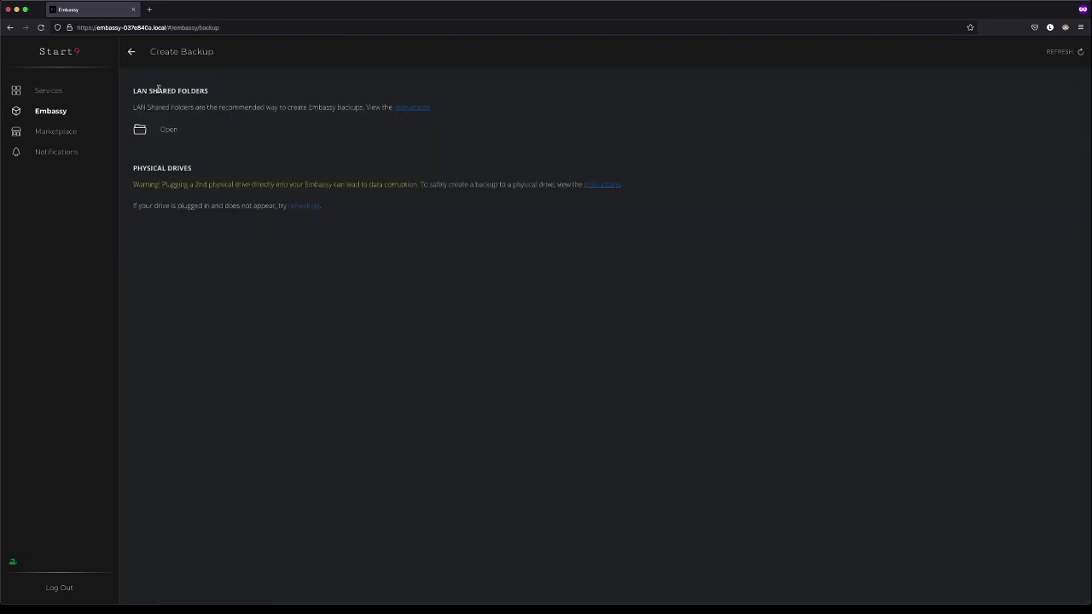
click(192, 133)
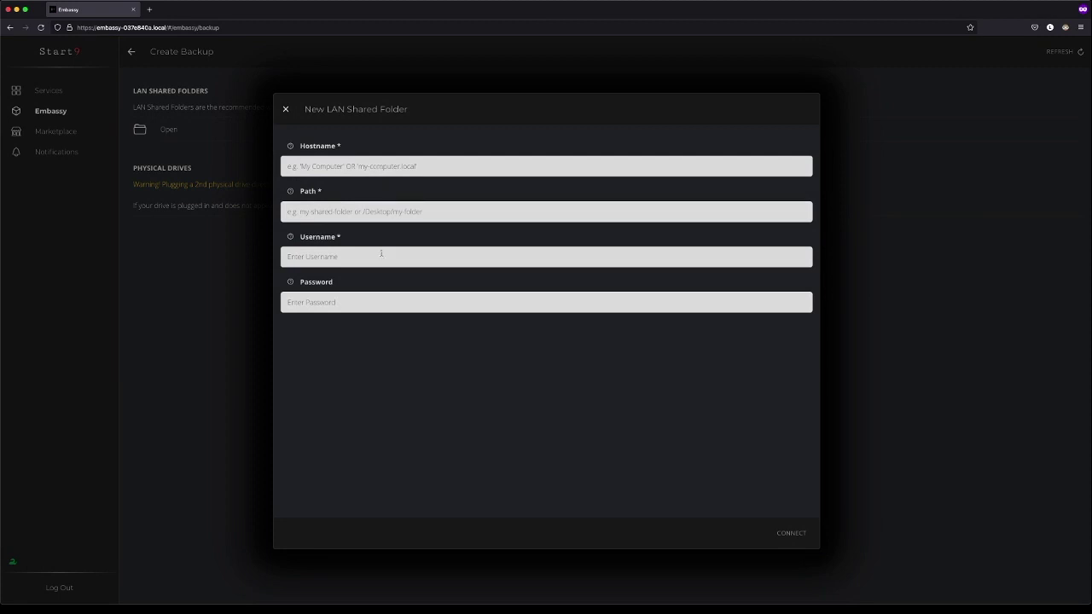
click(366, 169)
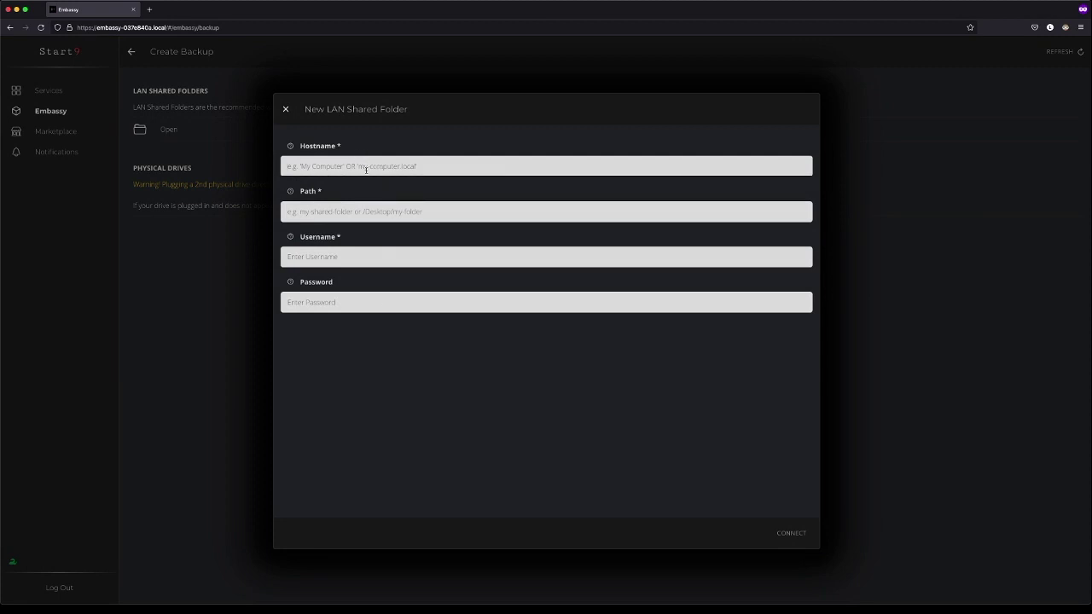
key(super+v)
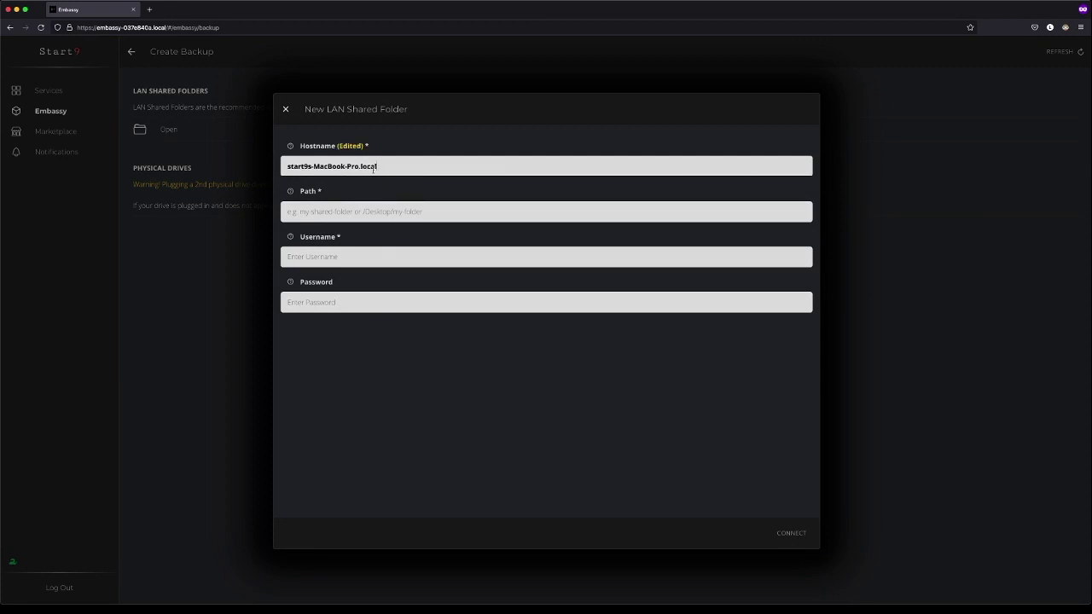
click(363, 211)
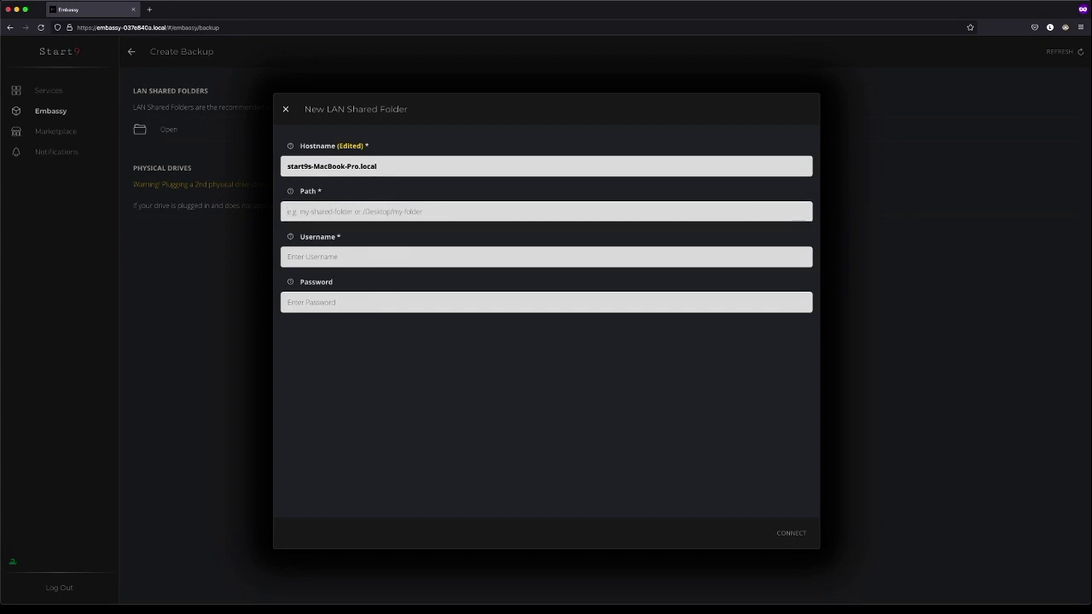
text(EmbassyBackups)
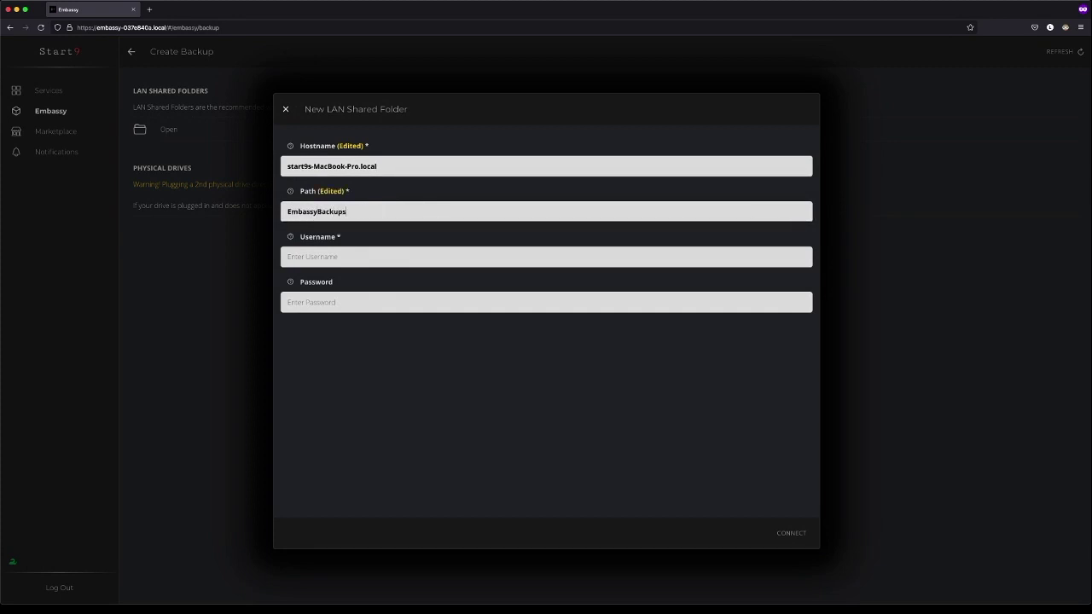
key(Tab)
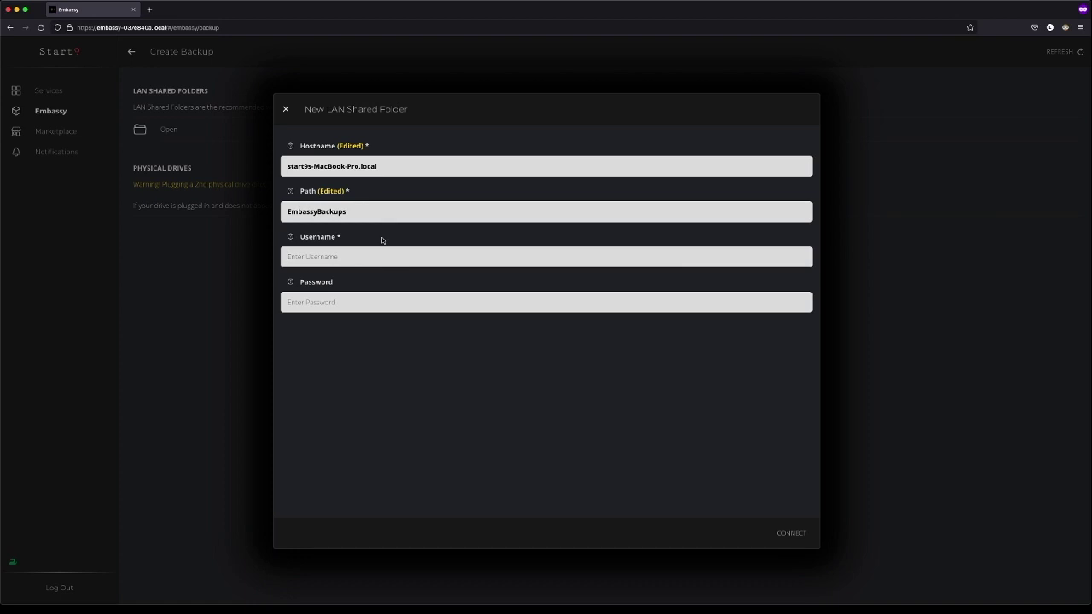
key(super+space)
- Launch Terminal, run echo $USER and select the printed login username
text(terminal)
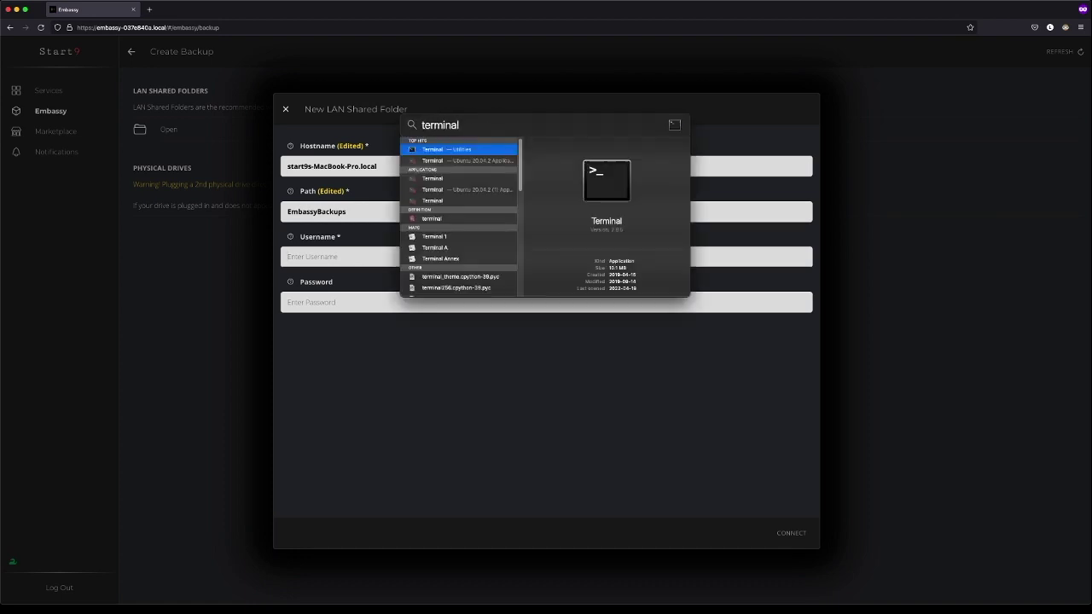
key(Return)
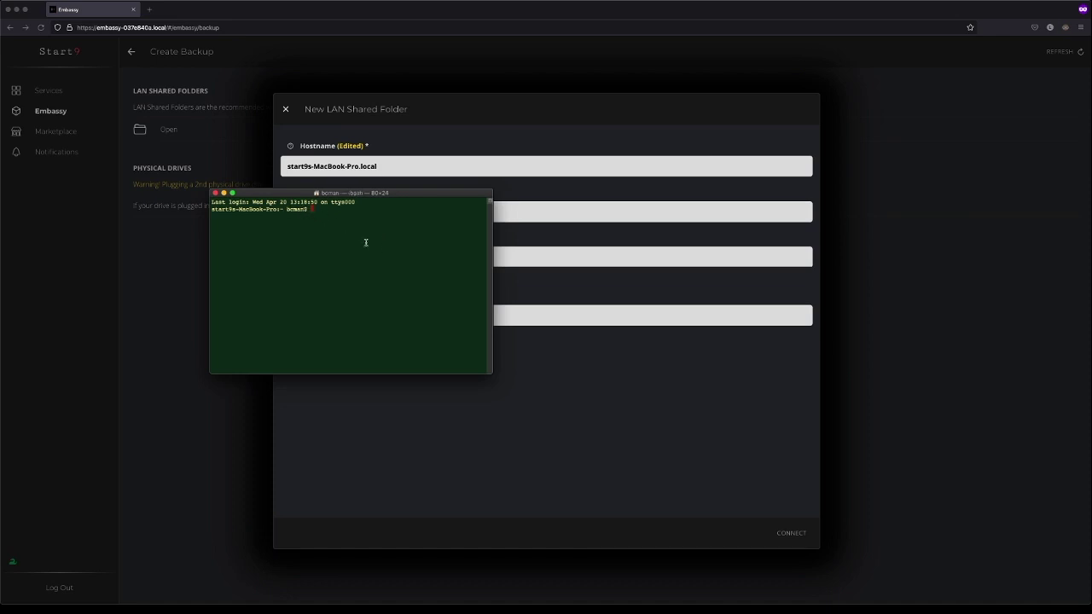
text(echo $USER)
key(Return)
drag(231, 217, 211, 218)
key(super+c)
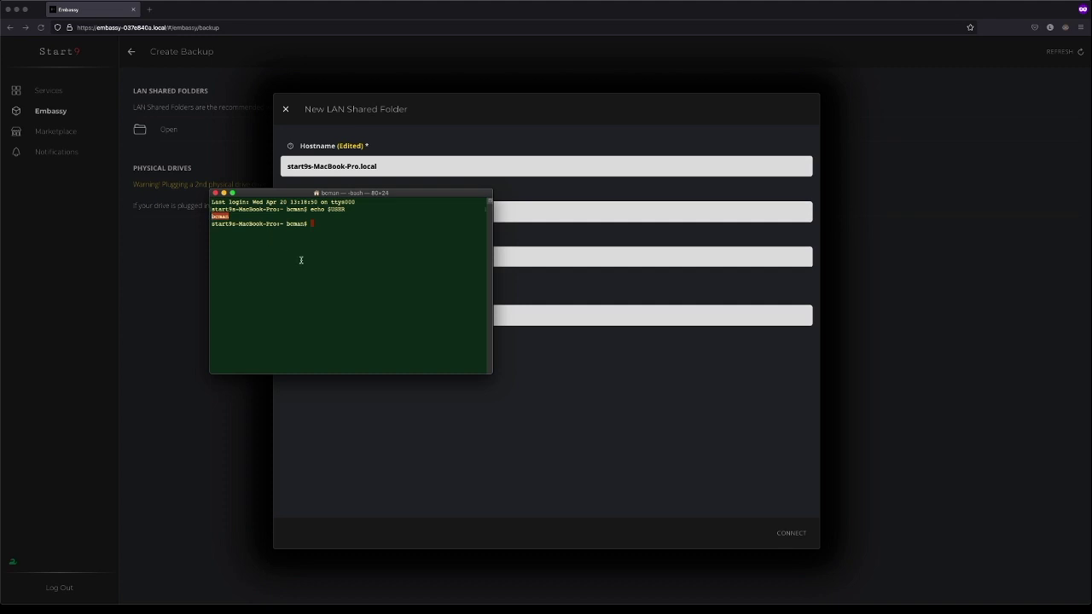
- Enter the Mac account username and password, then connect the EmbassyBackups shared folder
click(552, 271)
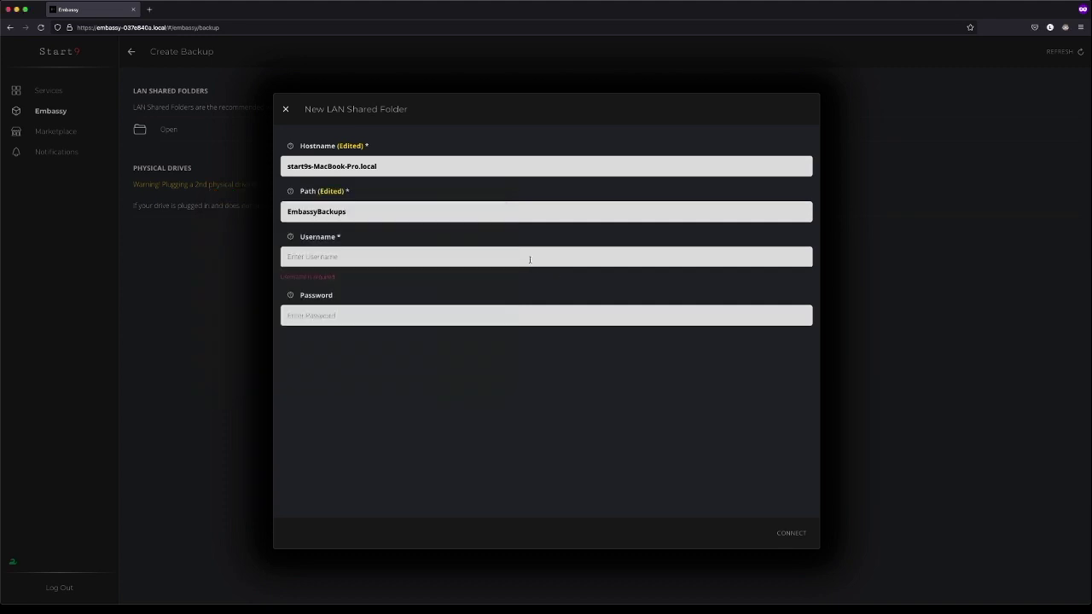
key(super+v)
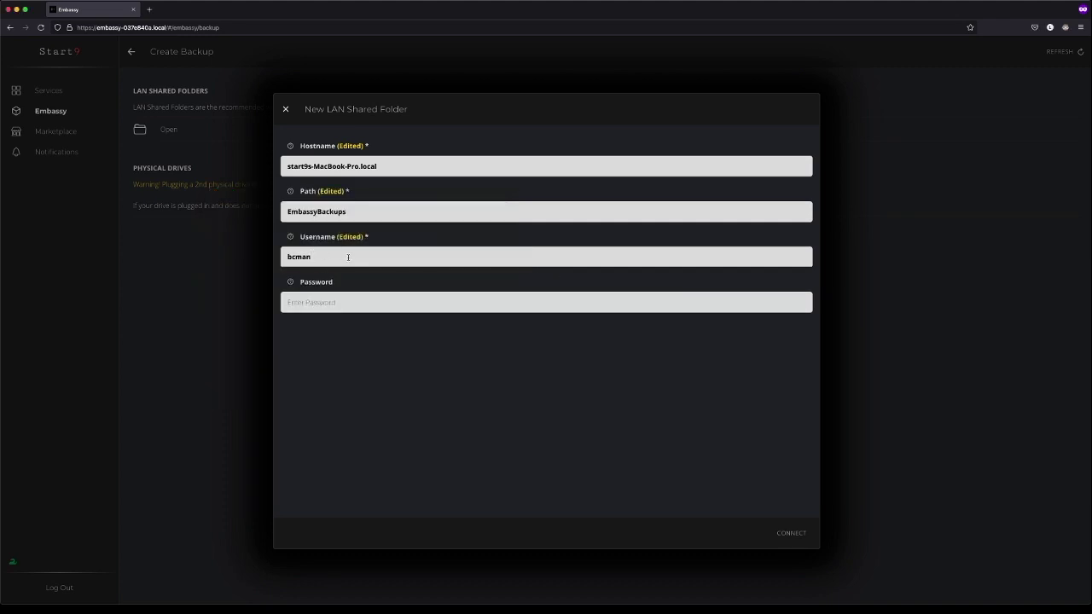
click(361, 299)
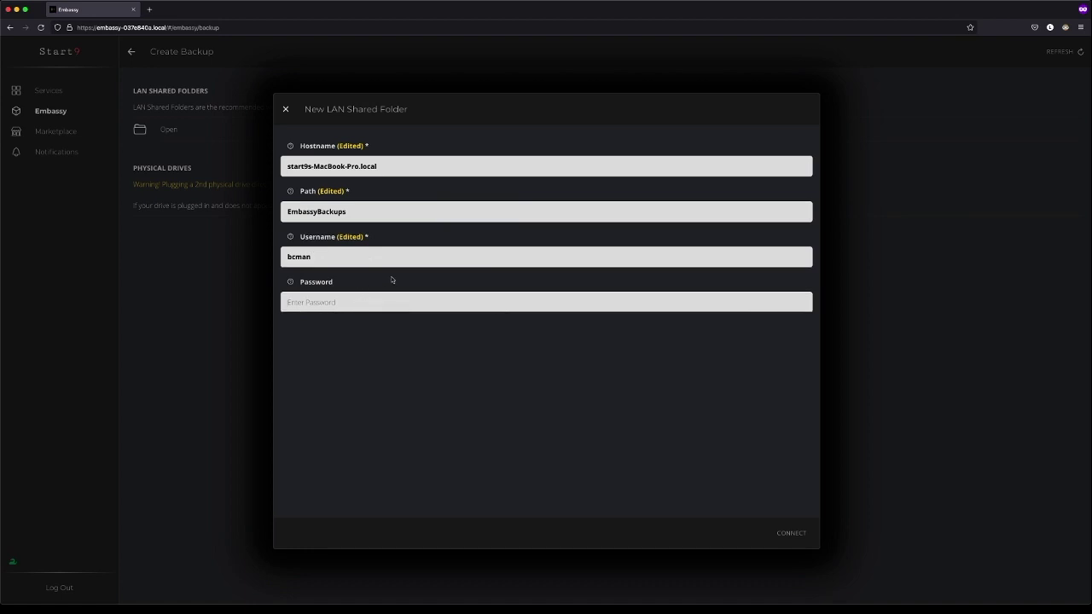
text(Tes)
key(BackSpace)
key(BackSpace)
key(BackSpace)
text(Demopassword)
click(788, 534)
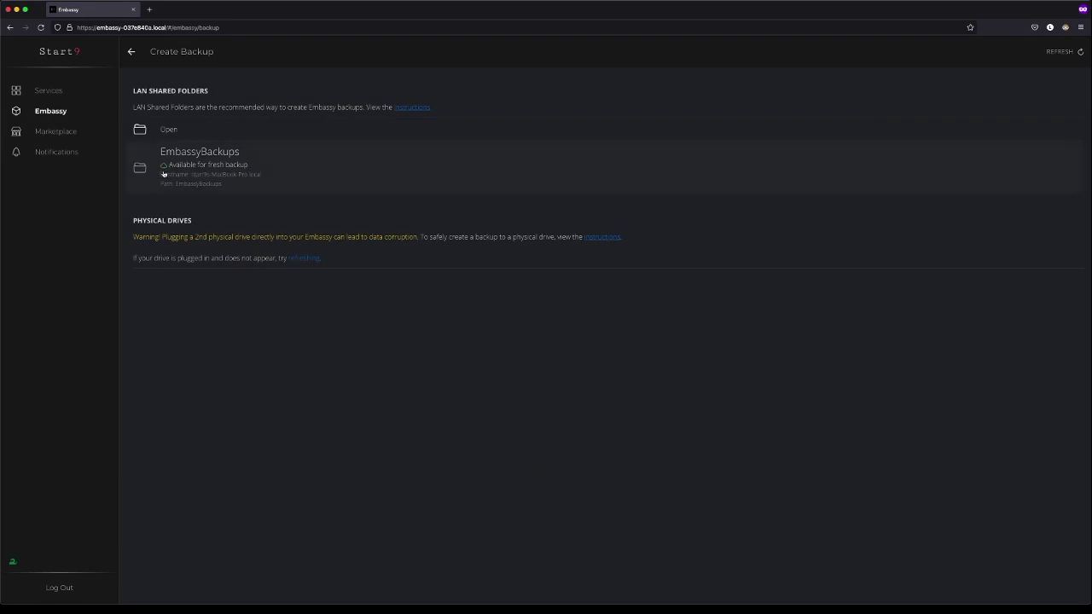
click(297, 172)
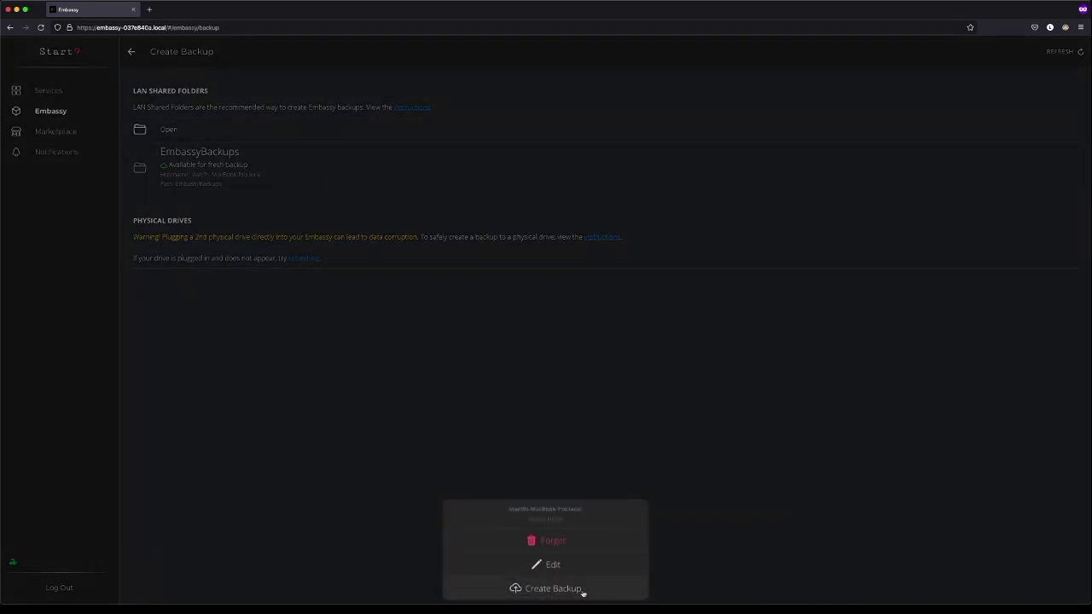
- Back up the Embassy to EmbassyBackups with the master password, then check Notifications
click(553, 589)
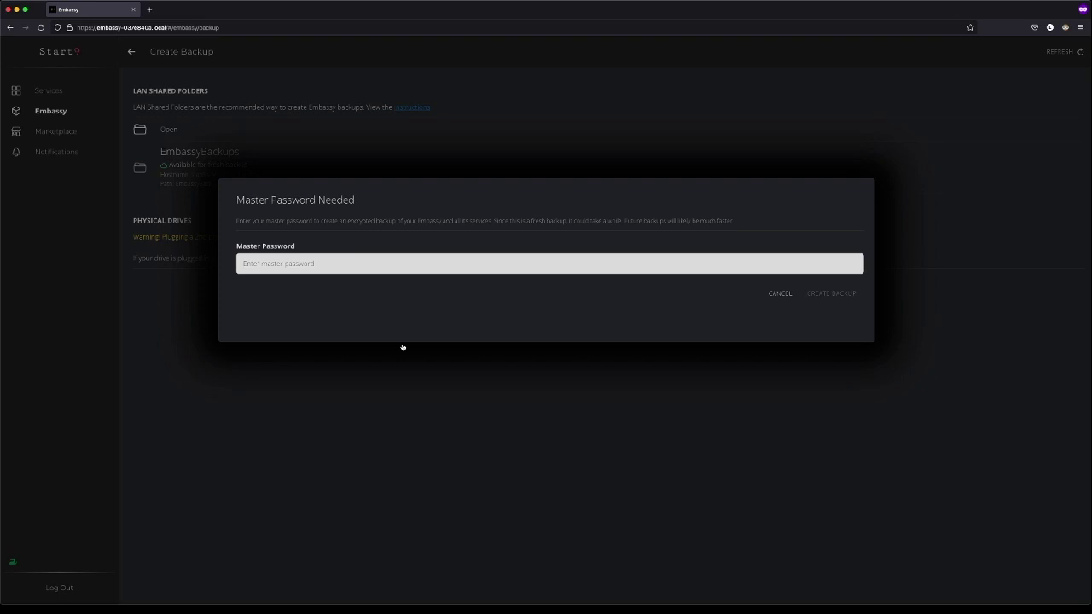
text(Testing12345)
click(831, 298)
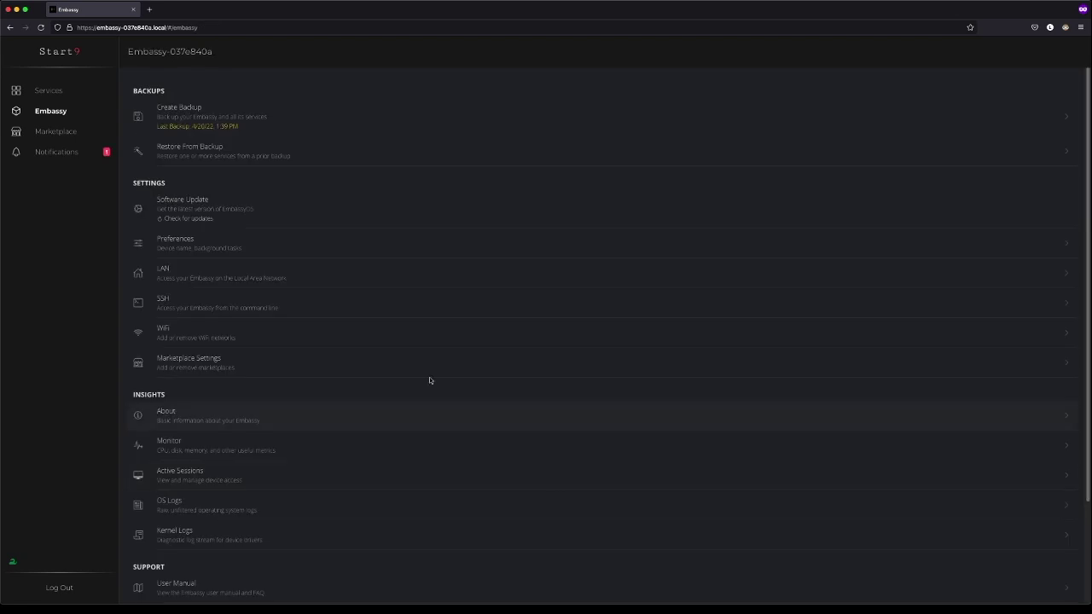
click(56, 152)
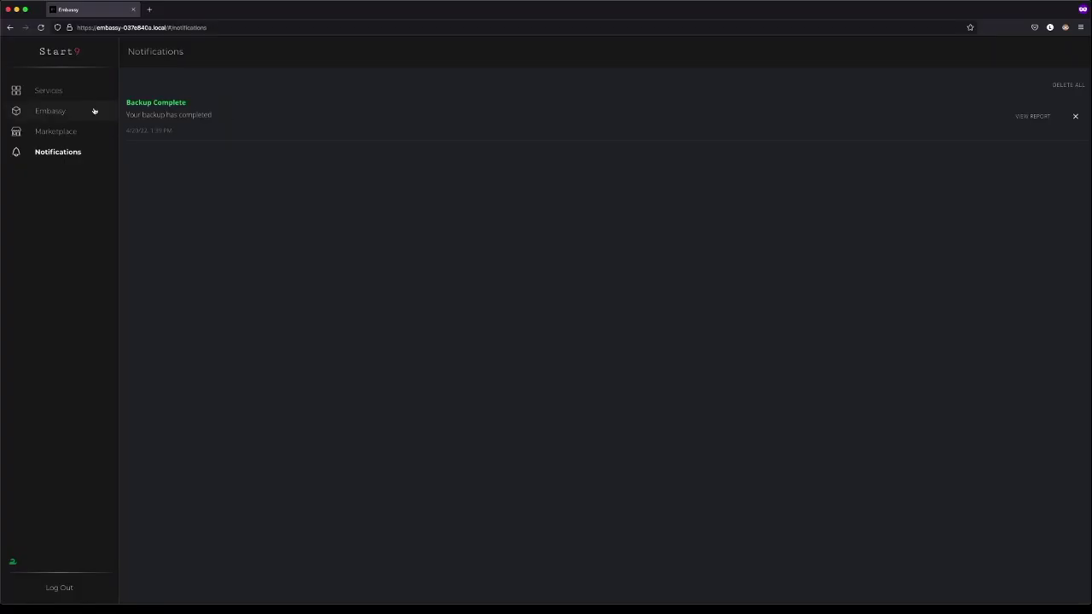
- Uninstall Embassy Pages from its Actions menu and confirm the warning
click(66, 92)
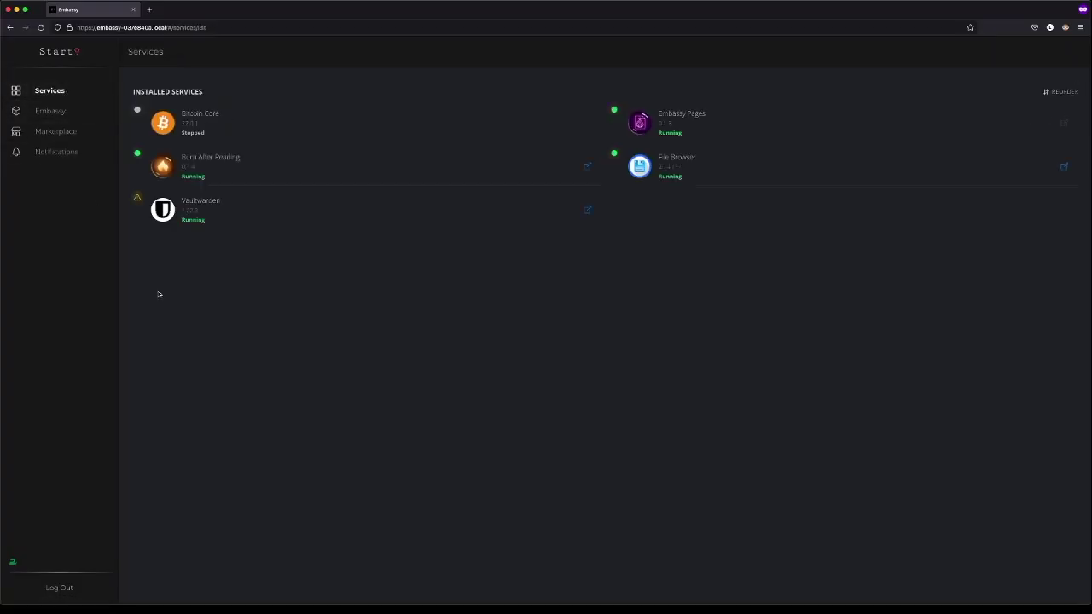
click(736, 124)
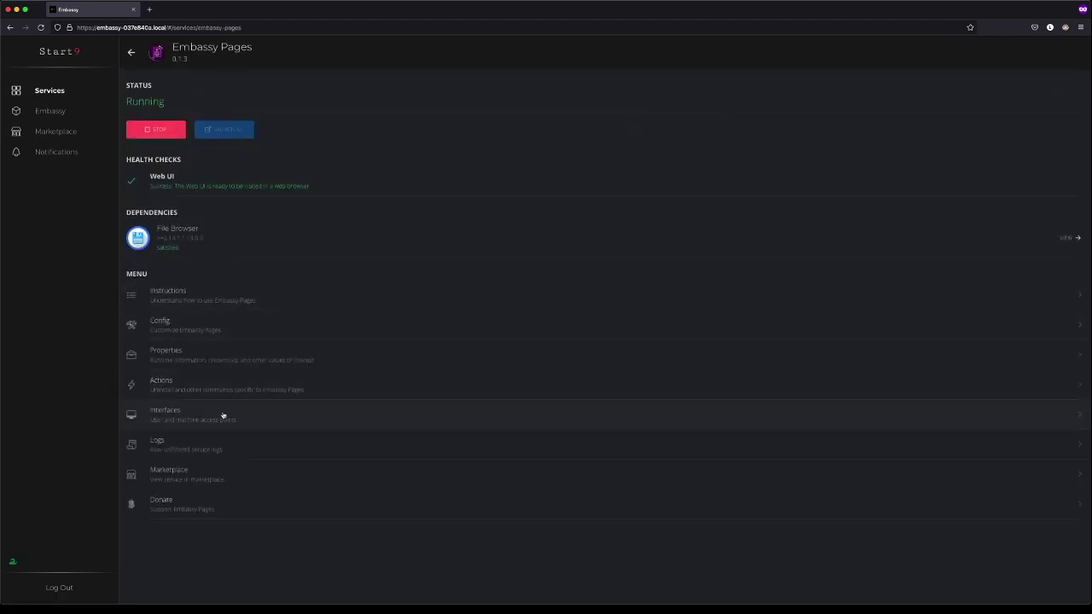
click(231, 390)
click(224, 126)
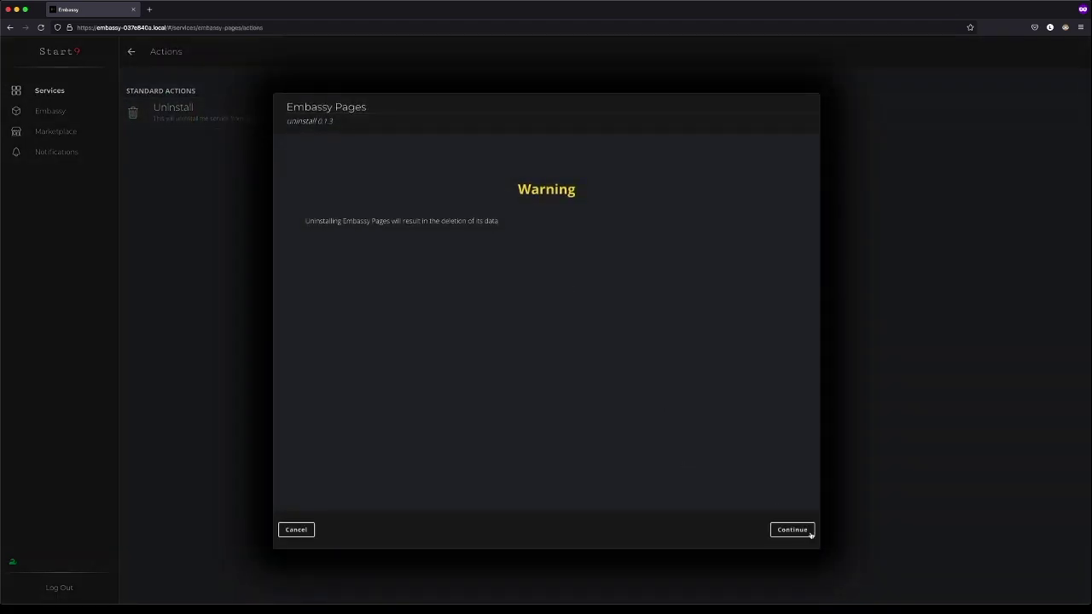
click(809, 531)
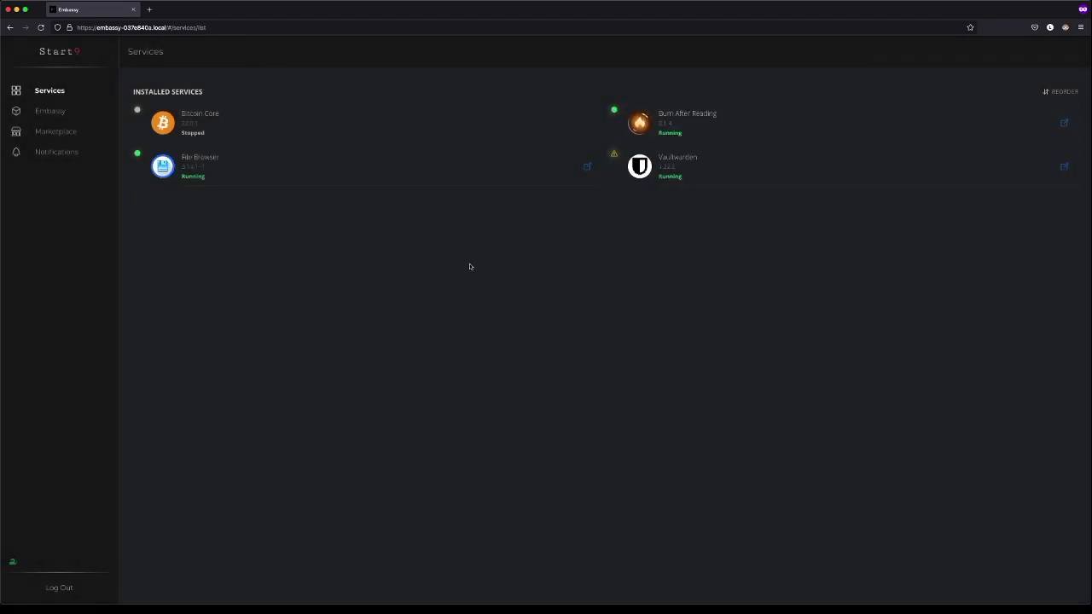
click(62, 113)
- Unlock the EmbassyBackups backup with the master password and restore only Embassy Pages
click(251, 158)
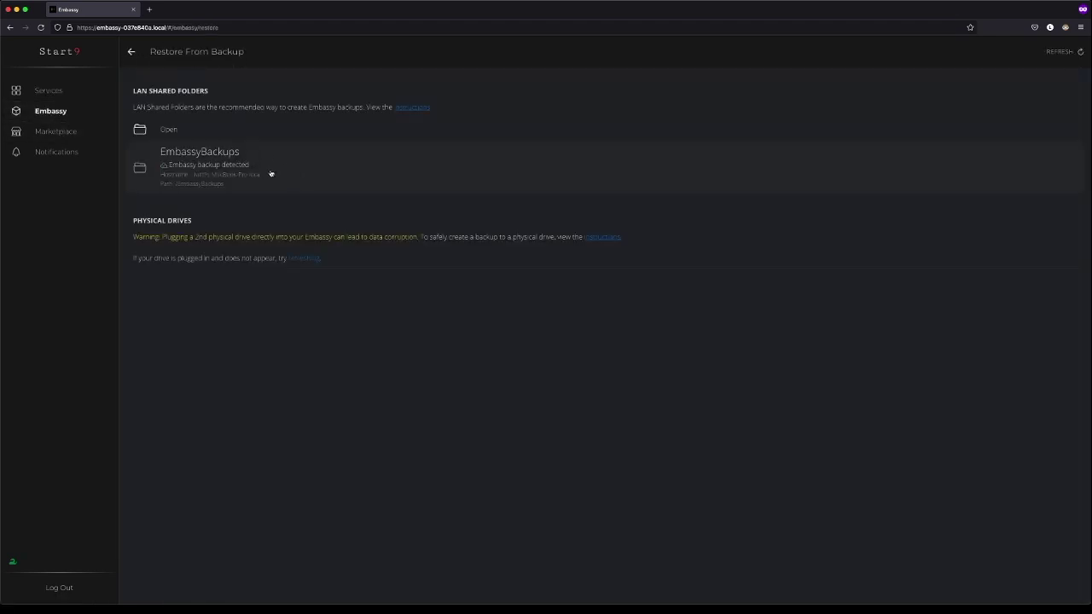
click(273, 175)
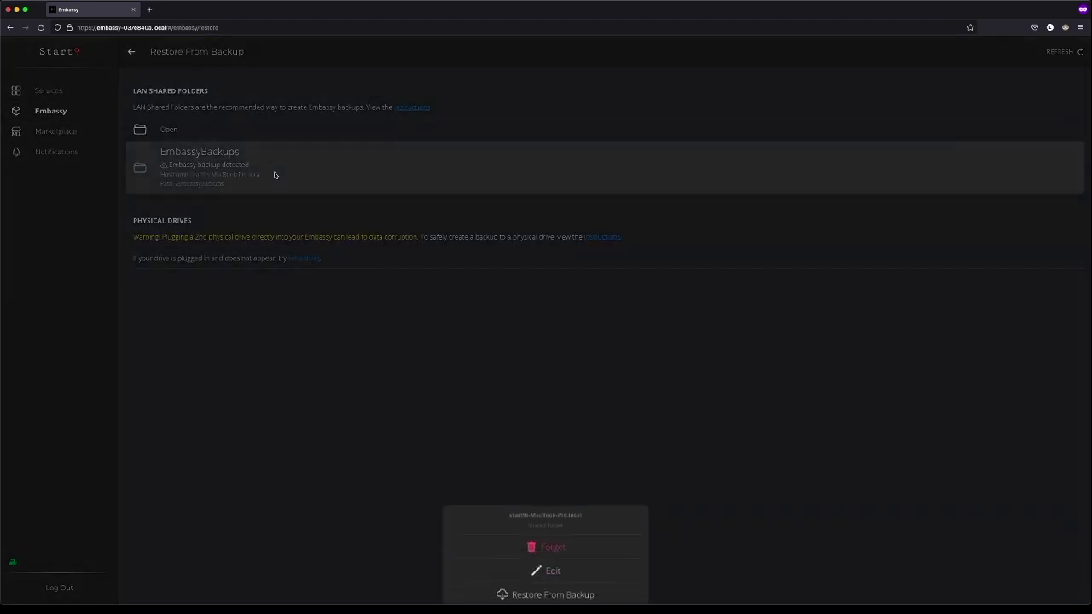
click(568, 592)
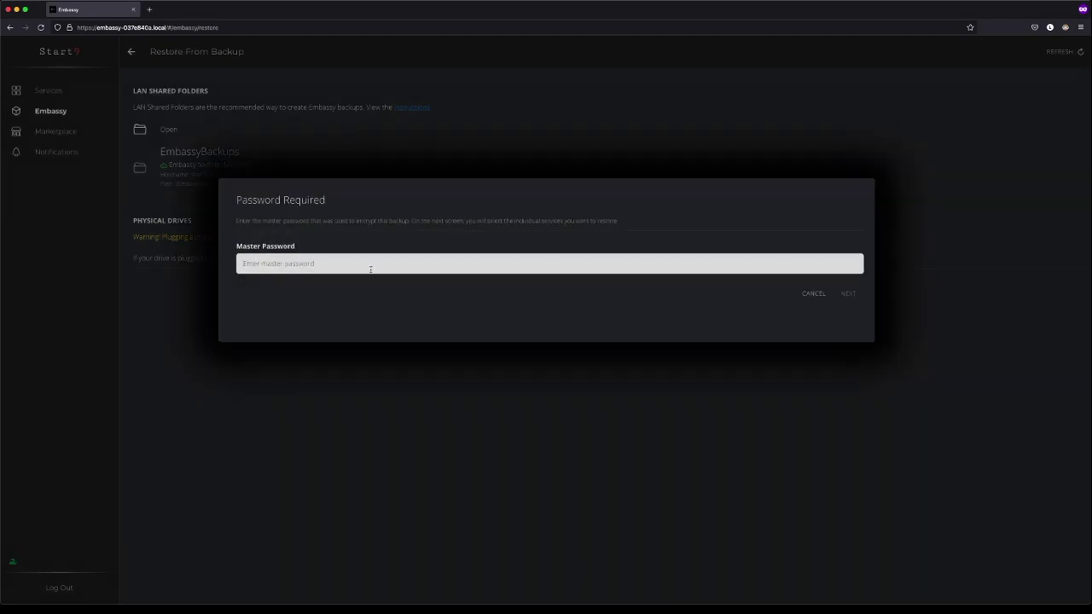
click(370, 268)
text(Testing12345)
key(Return)
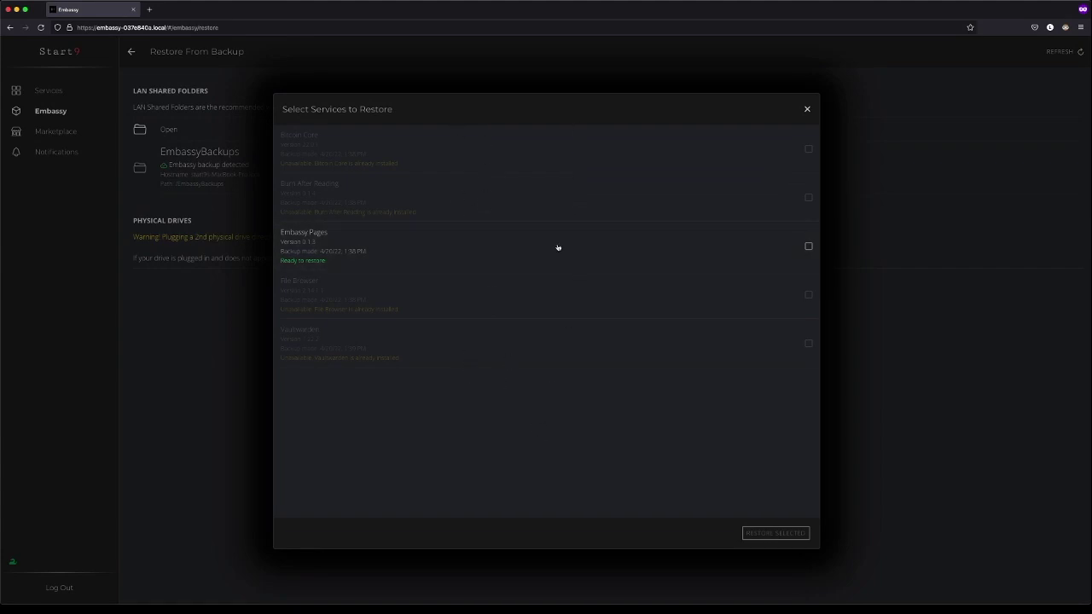
click(809, 247)
click(777, 533)
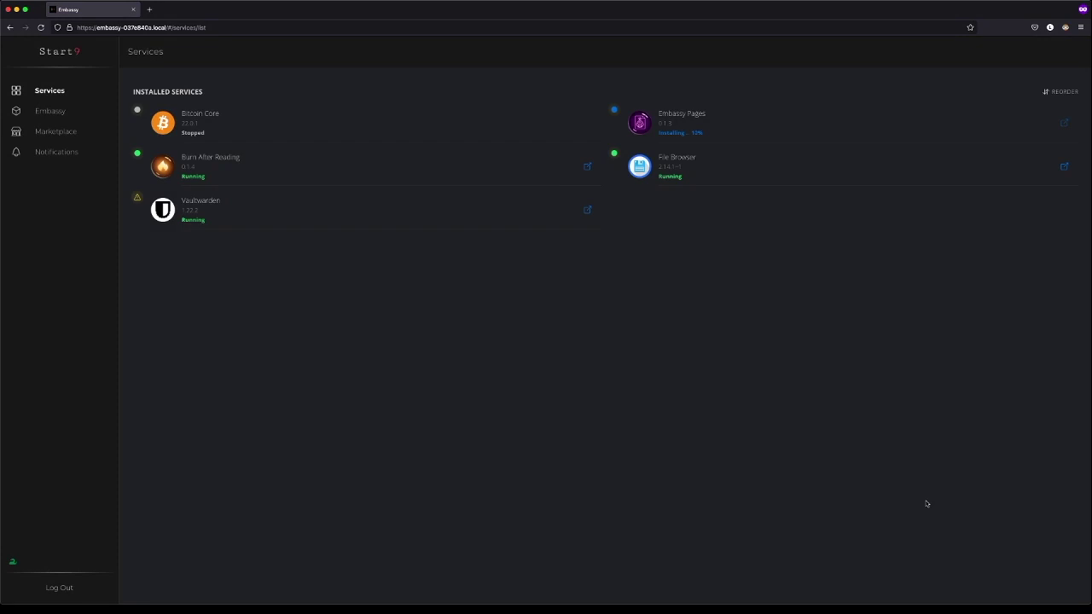
- Save Embassy Pages' default configuration, start the service, and return to Services
click(719, 123)
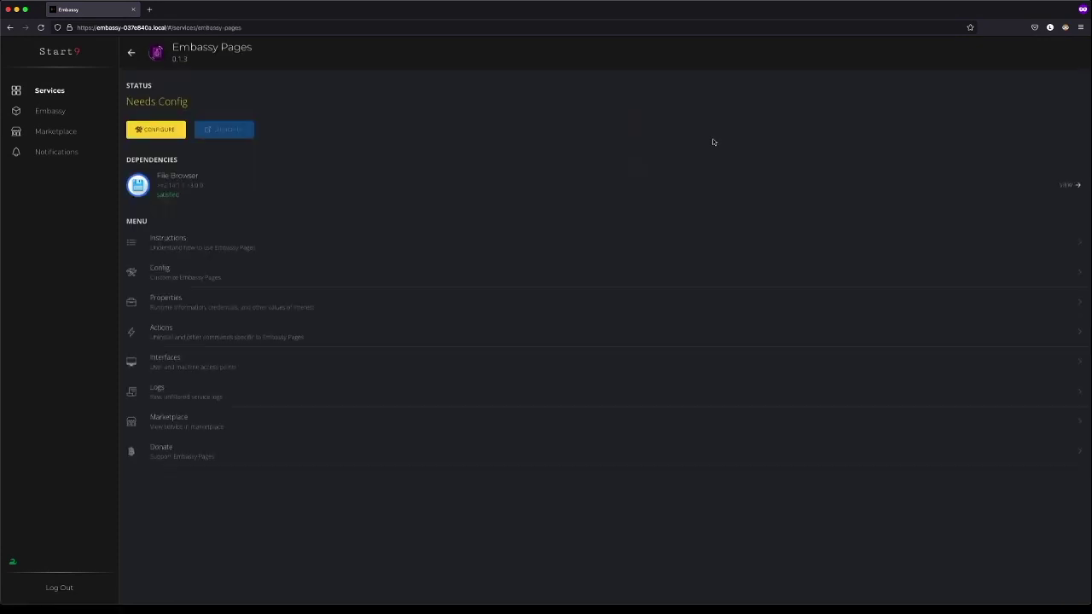
click(157, 134)
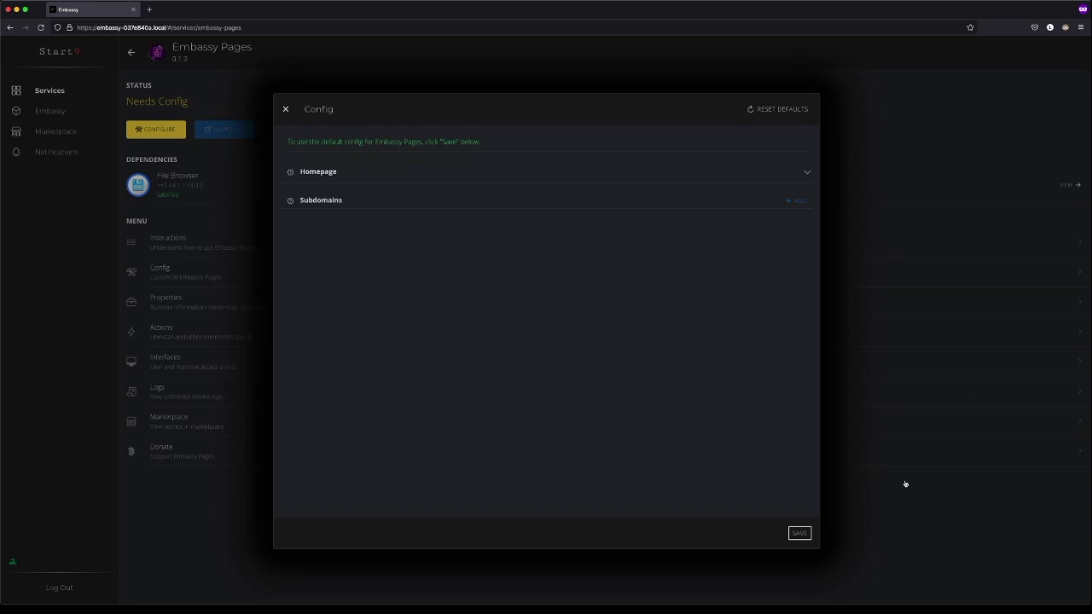
click(797, 536)
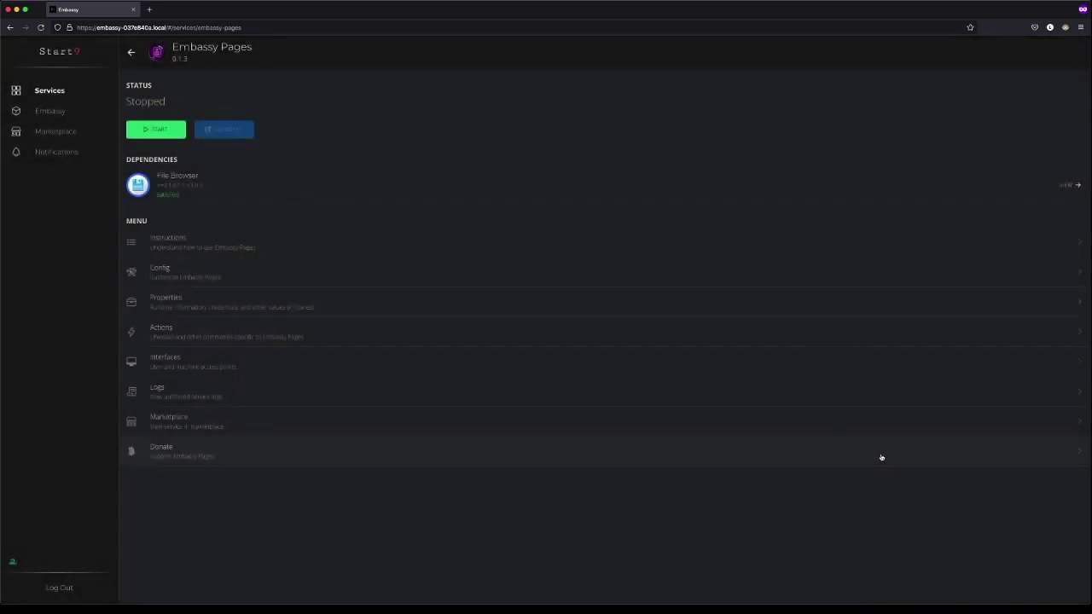
click(157, 129)
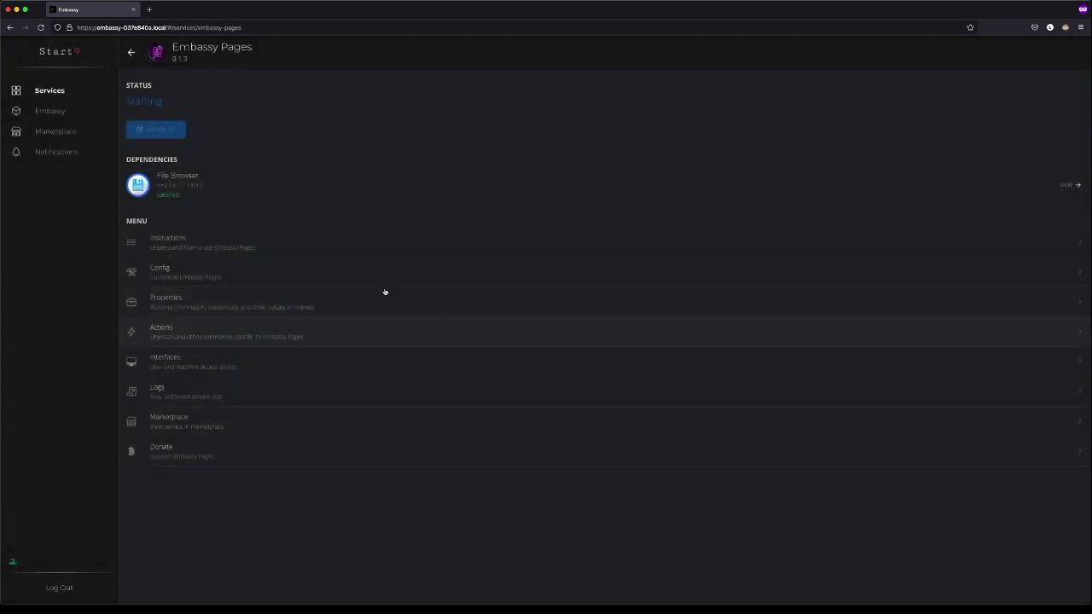
click(130, 52)
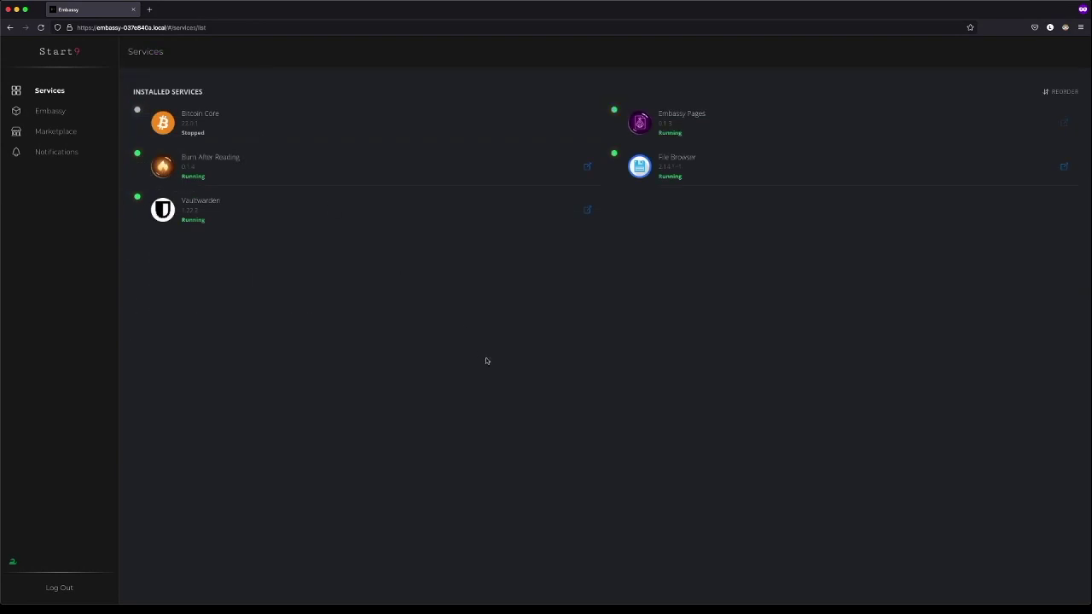